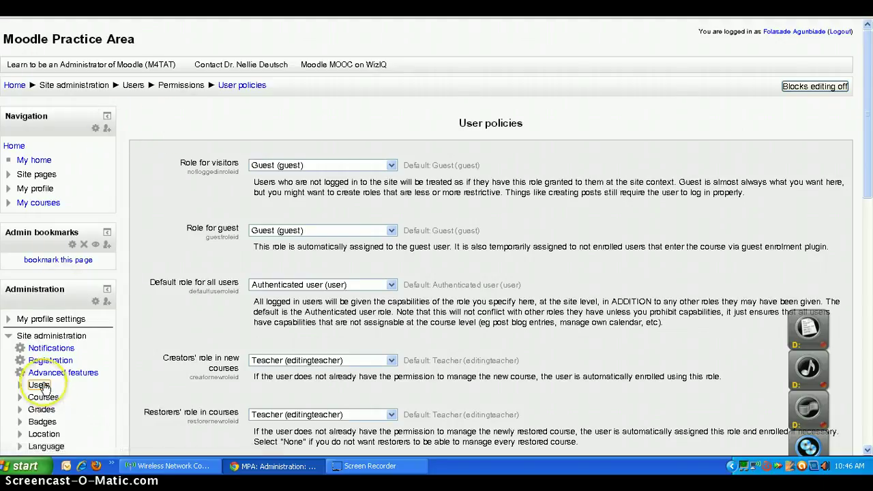
# Expand the Users category and its Permissions subcategory in the site administration tree.
pyautogui.click(40, 386)
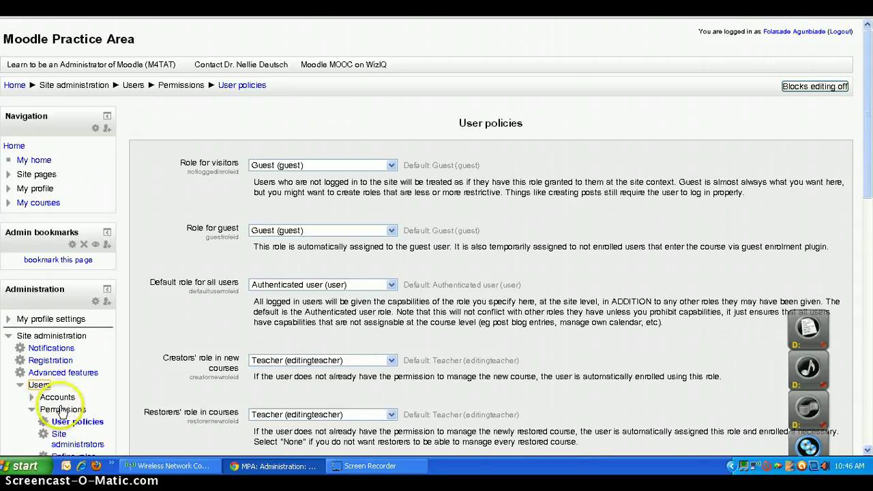
pyautogui.click(62, 409)
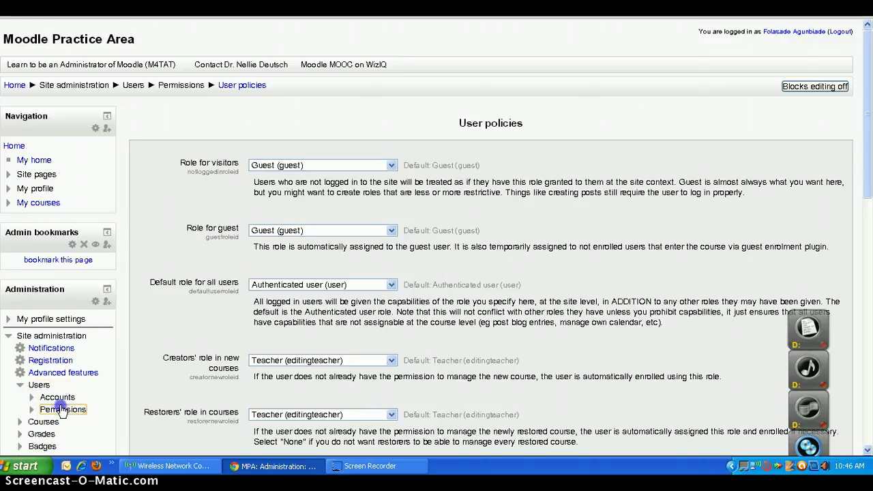
pyautogui.click(63, 409)
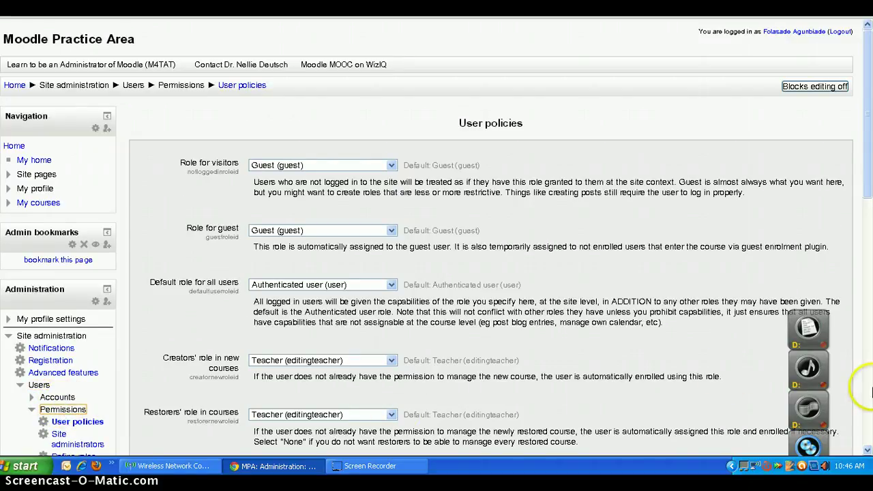
# Examine the User policies settings from the visitor role to the Gravatar options, including the role choices for creators in new courses.
pyautogui.click(867, 451)
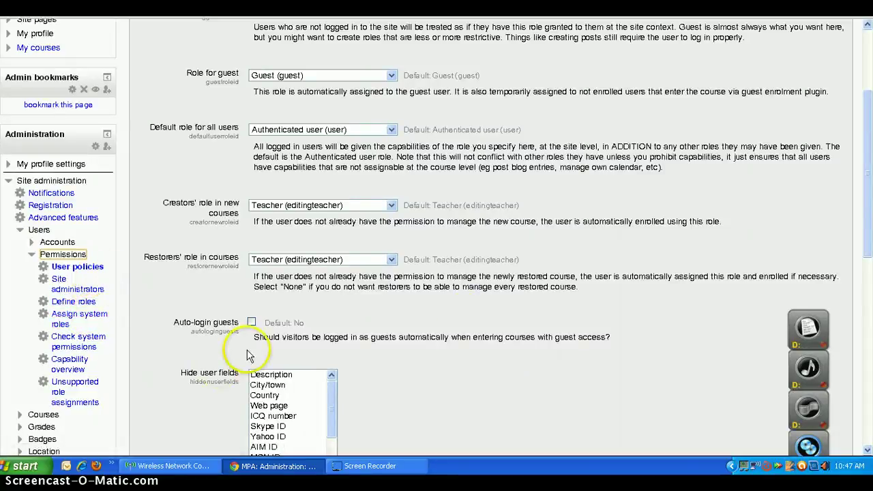
pyautogui.click(868, 26)
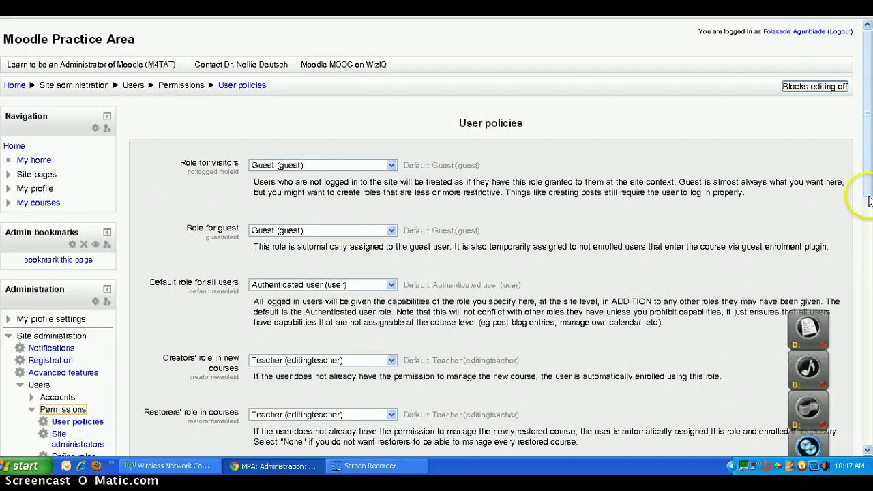
pyautogui.moveTo(870, 192); pyautogui.dragTo(868, 231)
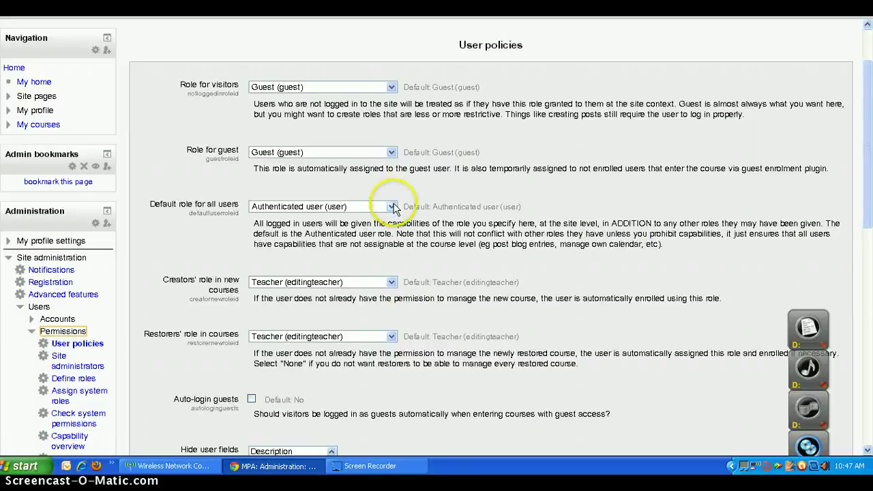
pyautogui.click(391, 283)
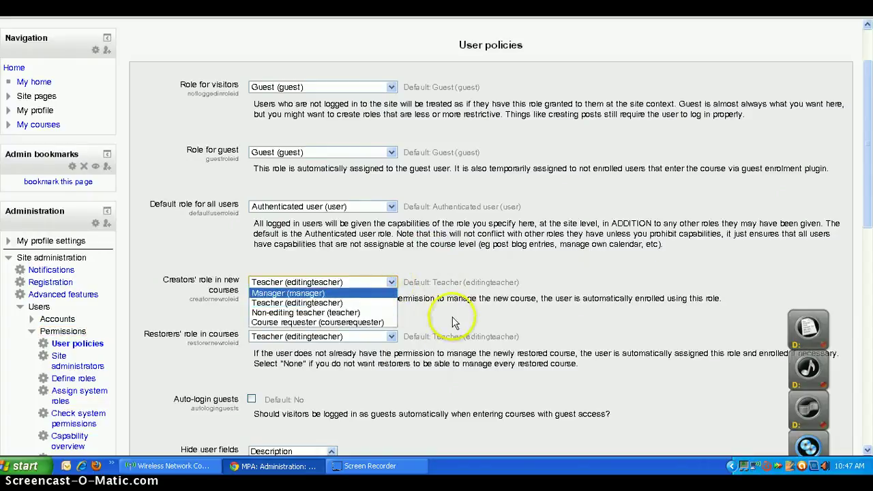
pyautogui.moveTo(867, 230); pyautogui.dragTo(869, 330)
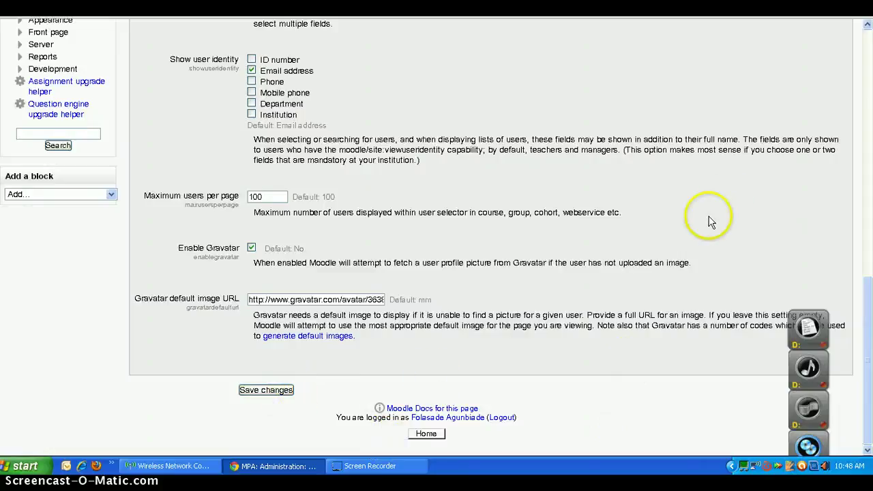
pyautogui.click(867, 26)
pyautogui.click(867, 25)
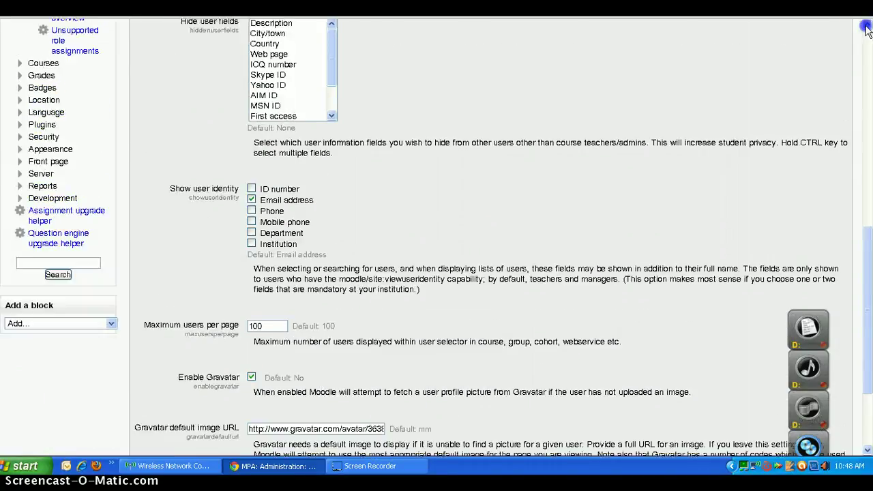
pyautogui.click(867, 26)
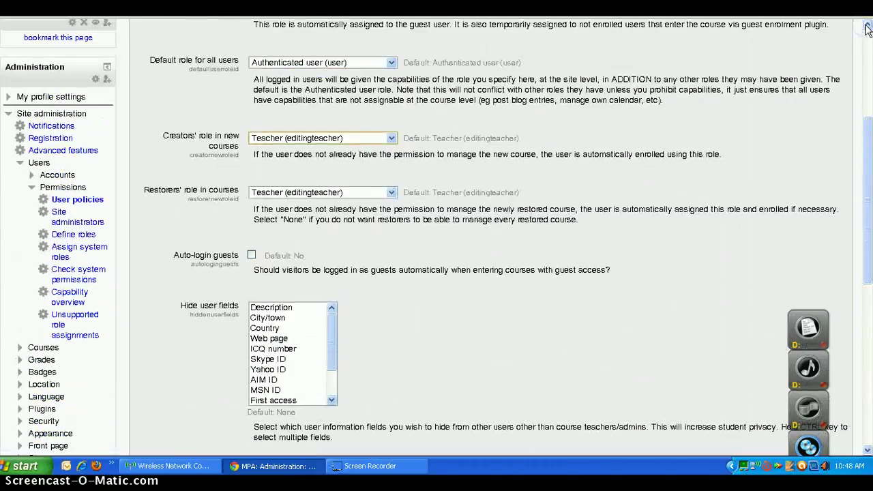
pyautogui.click(867, 26)
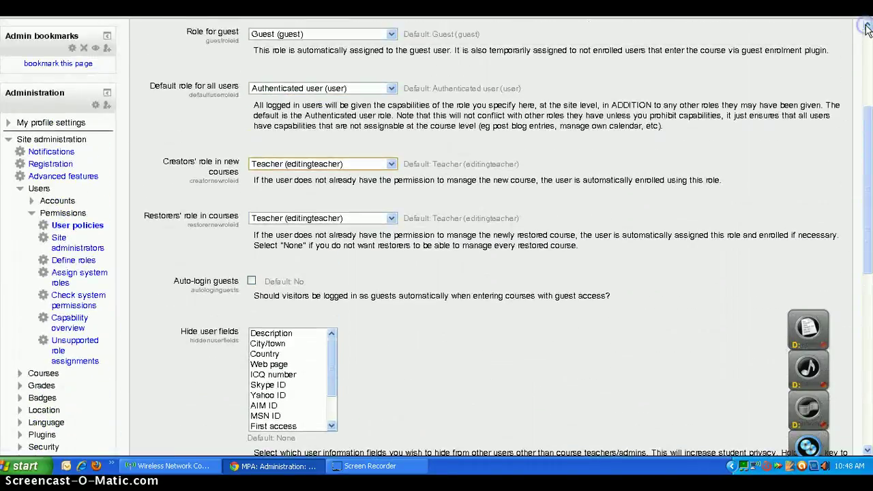
# Open the Site administrators page and select the first existing user among the current site administrators.
pyautogui.click(71, 248)
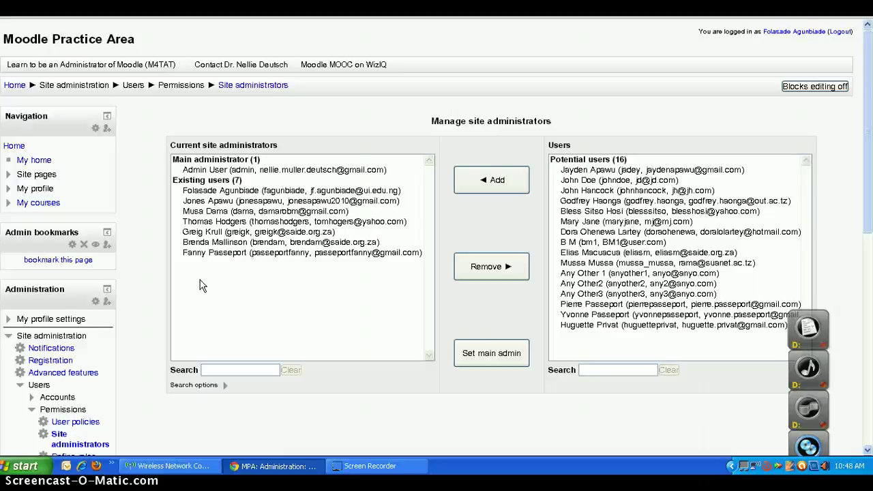
pyautogui.click(330, 252)
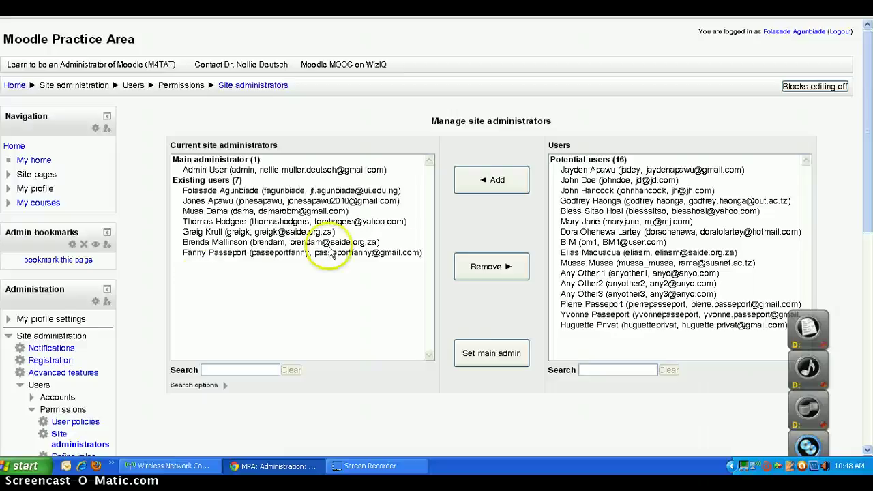
pyautogui.click(504, 262)
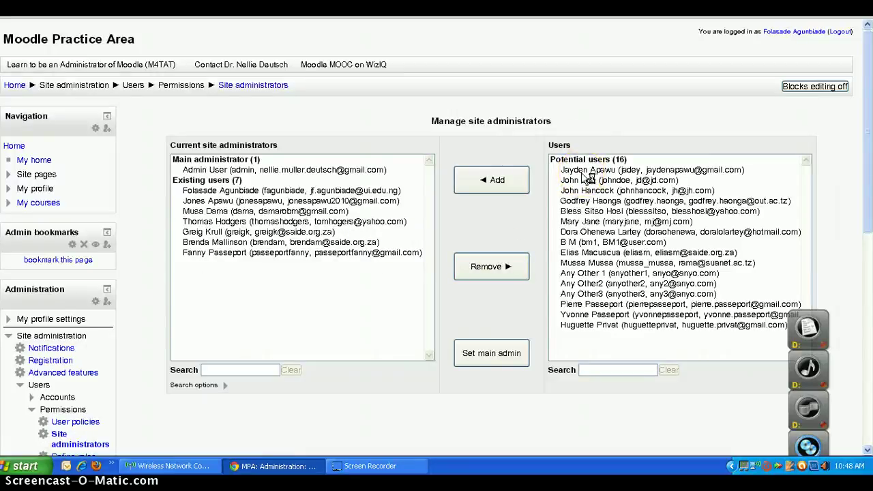
pyautogui.click(529, 193)
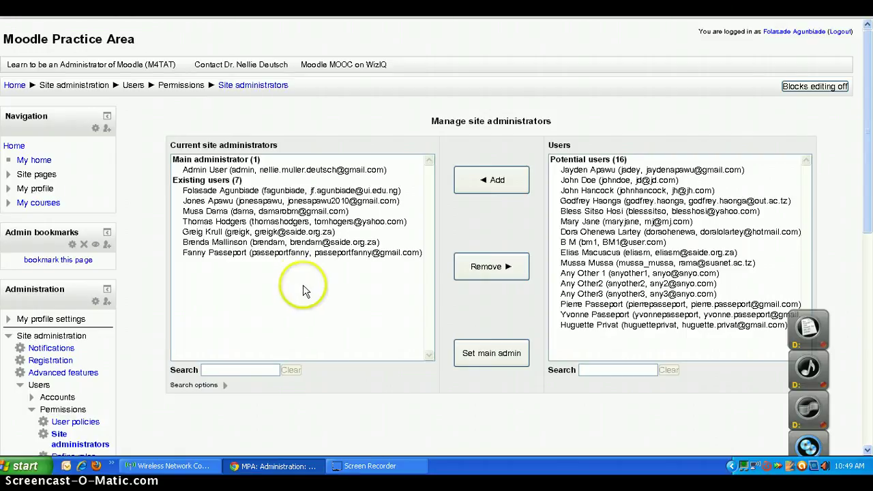
pyautogui.click(266, 192)
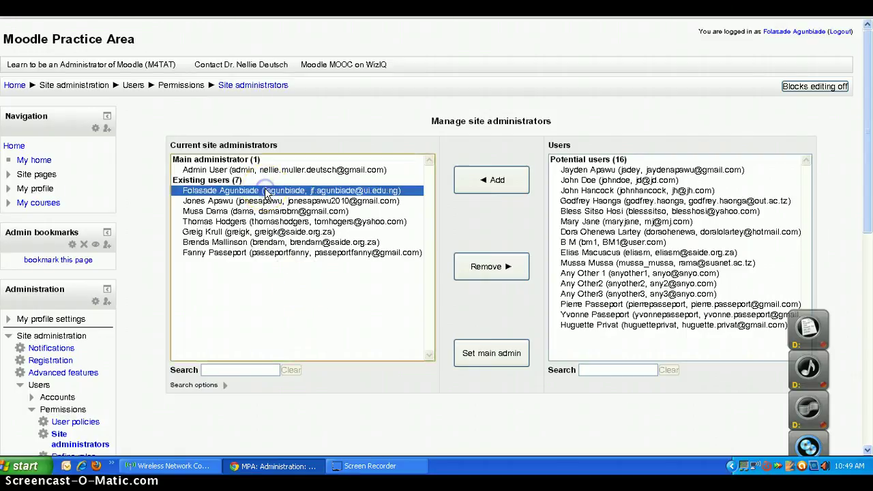
pyautogui.click(476, 273)
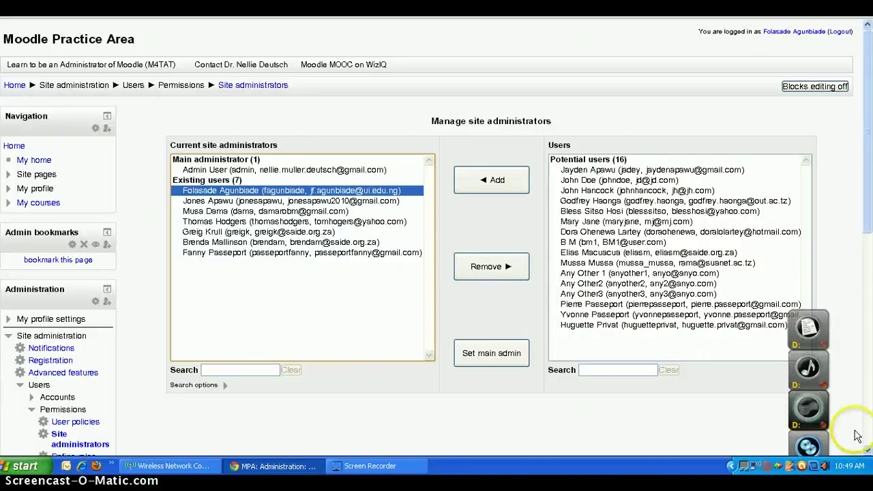
# Open the Define roles page and review the list of roles with their descriptions.
pyautogui.click(867, 452)
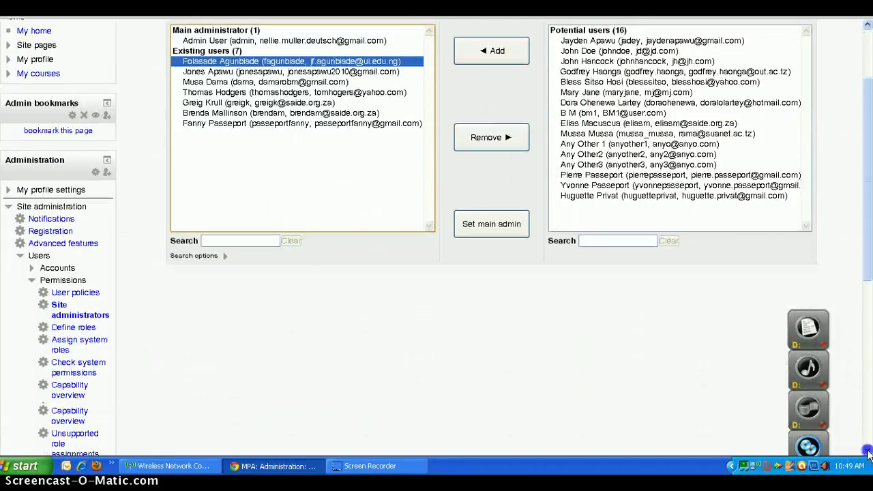
pyautogui.click(867, 452)
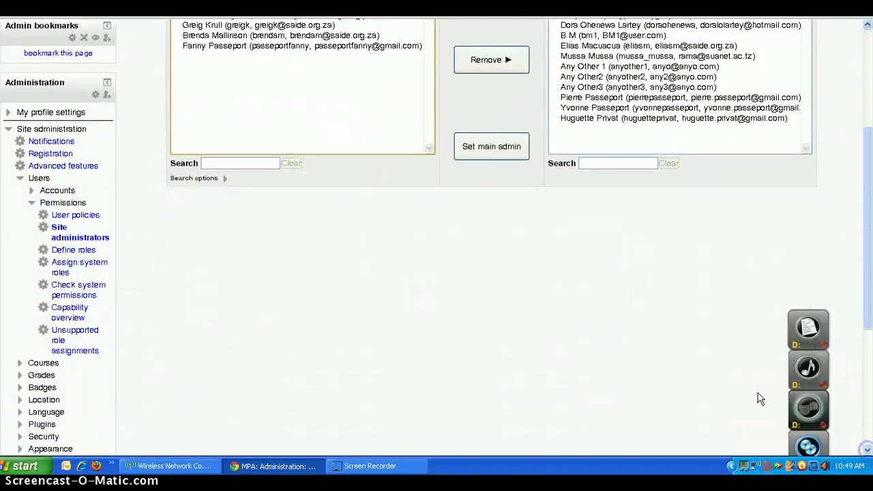
pyautogui.click(90, 254)
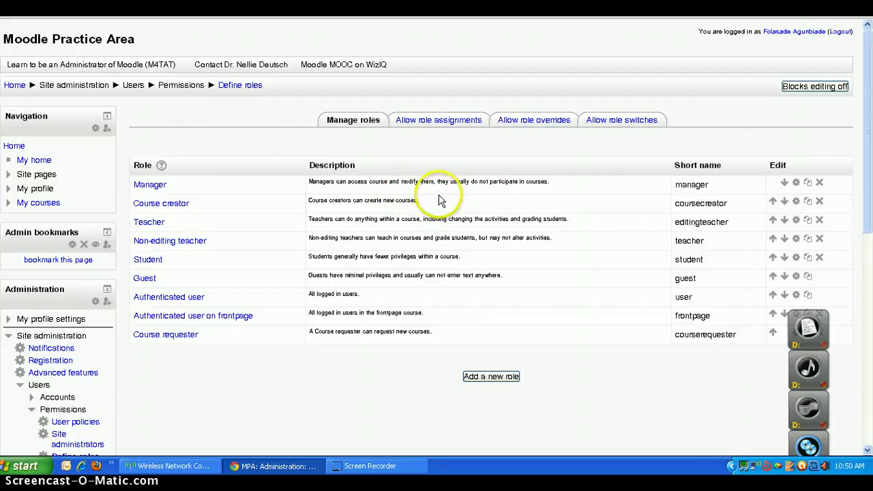
pyautogui.click(229, 214)
pyautogui.click(469, 256)
pyautogui.click(470, 260)
# Show the Allow role switches table and review which roles each role may switch to.
pyautogui.click(617, 124)
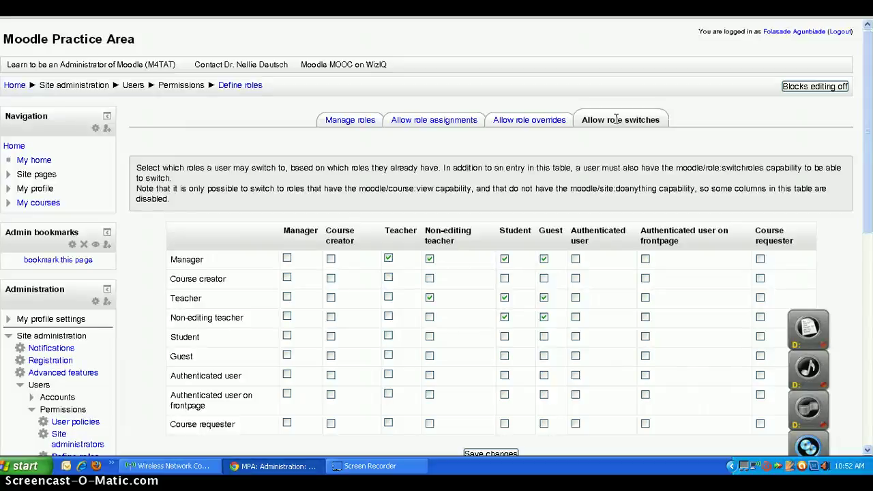
pyautogui.click(610, 121)
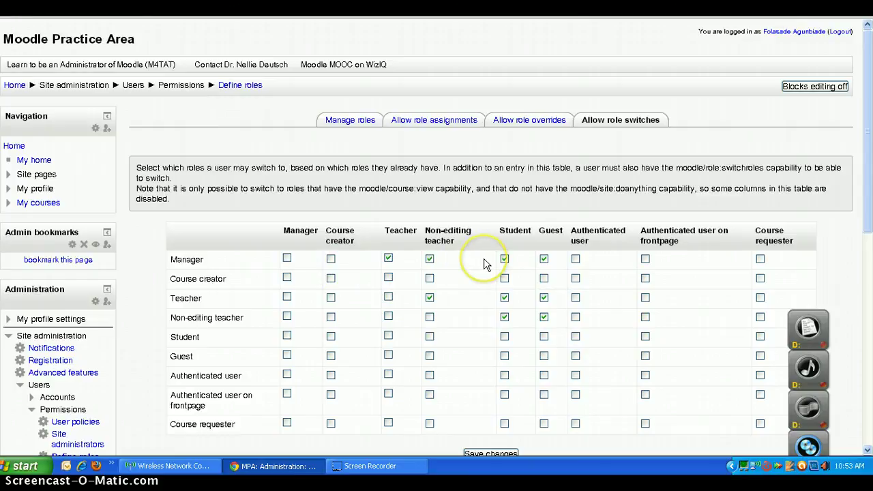
pyautogui.click(290, 263)
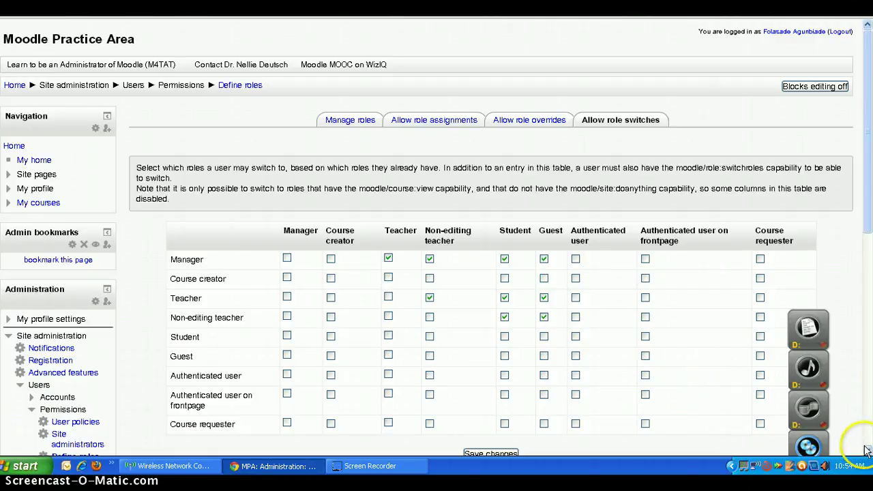
# Open the Manager role under Assign system roles and select the second existing user and the sixth potential user.
pyautogui.scroll(-5, 864, 451)
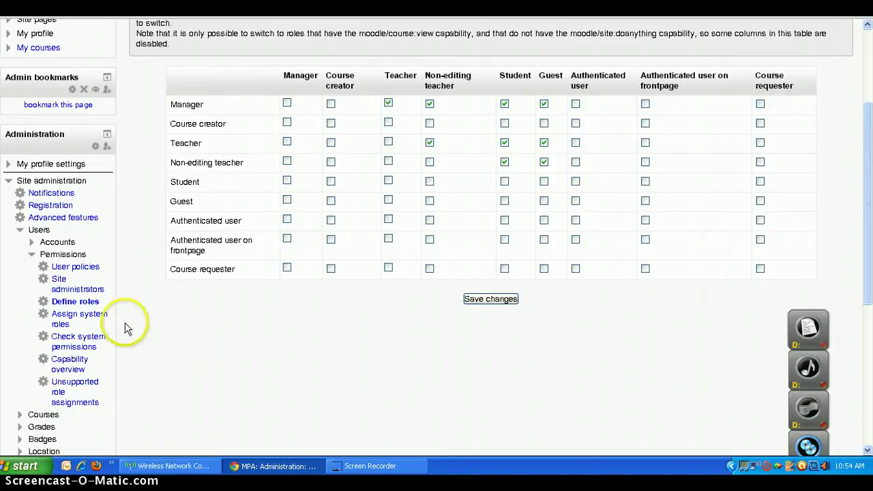
pyautogui.click(77, 321)
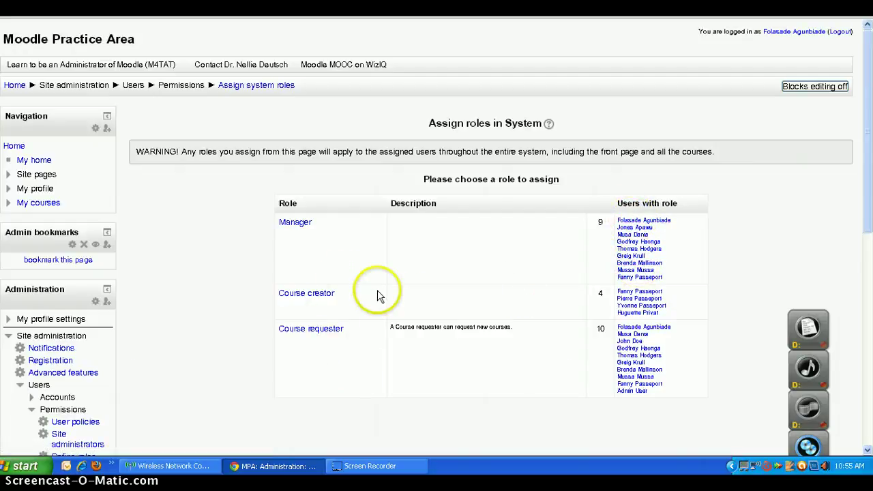
pyautogui.click(290, 223)
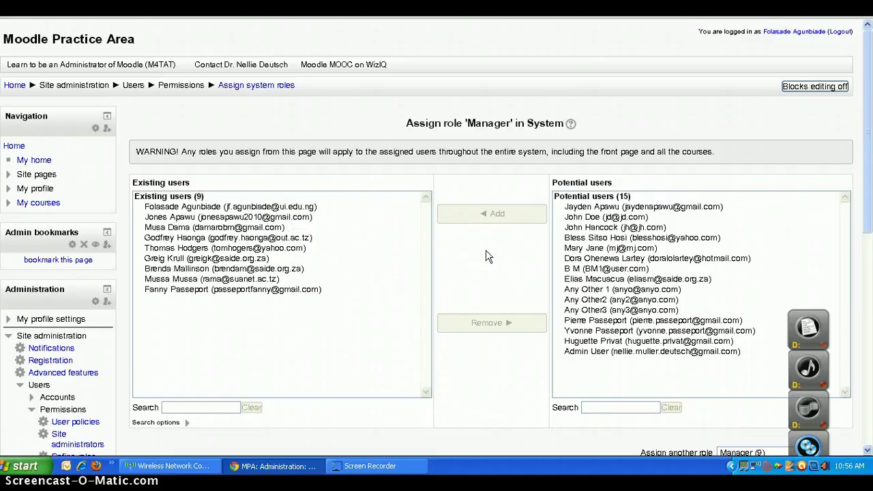
pyautogui.click(338, 216)
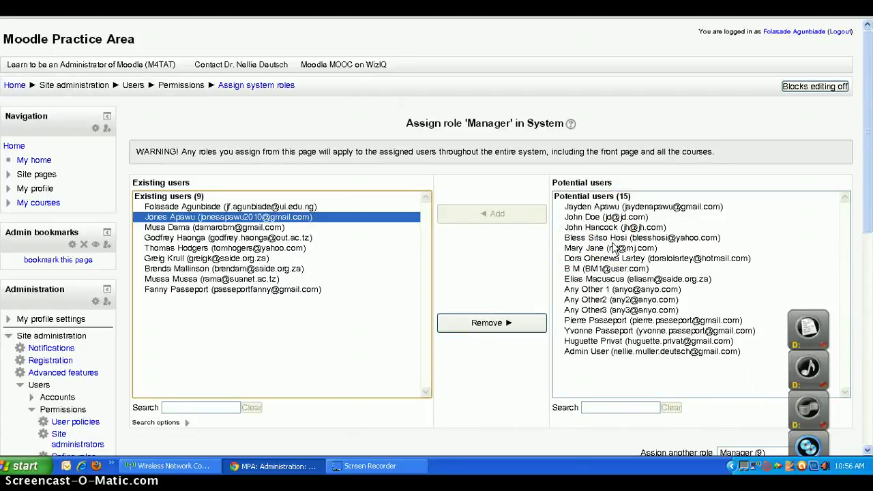
pyautogui.click(630, 262)
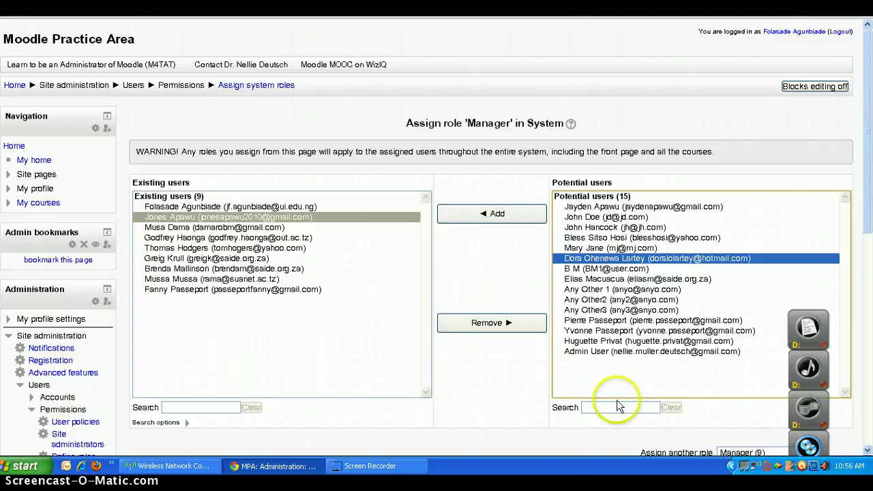
# Show the first listed user's permissions under Check system permissions and look through the capability list.
pyautogui.scroll(-6, 866, 450)
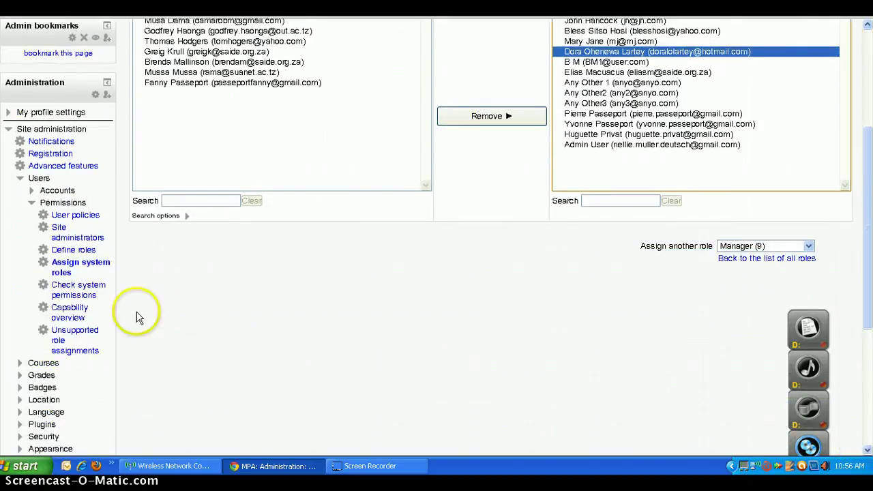
pyautogui.click(96, 296)
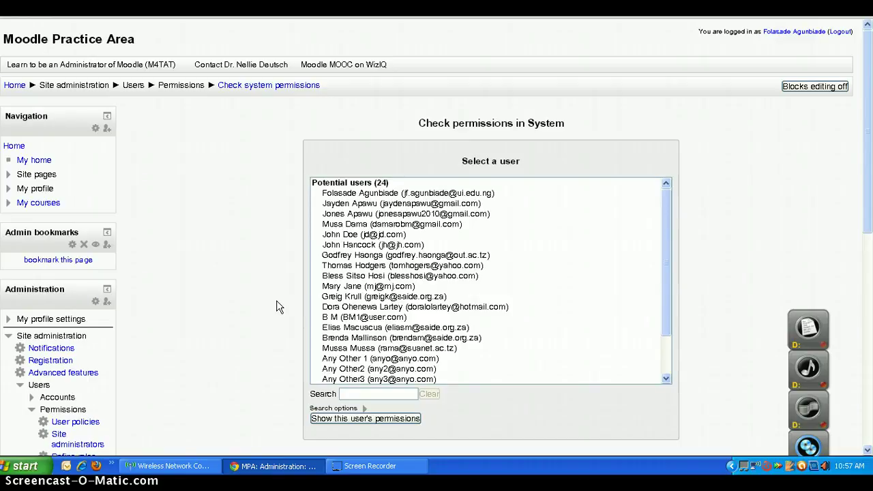
pyautogui.click(393, 195)
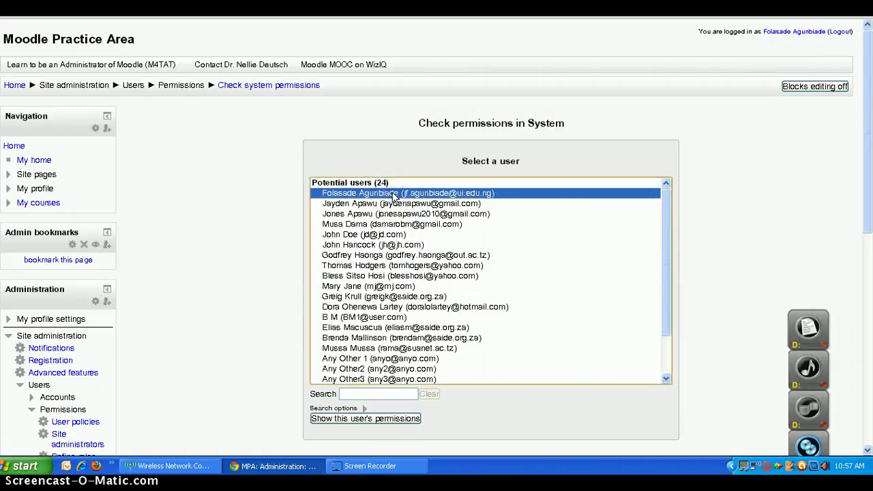
pyautogui.click(373, 420)
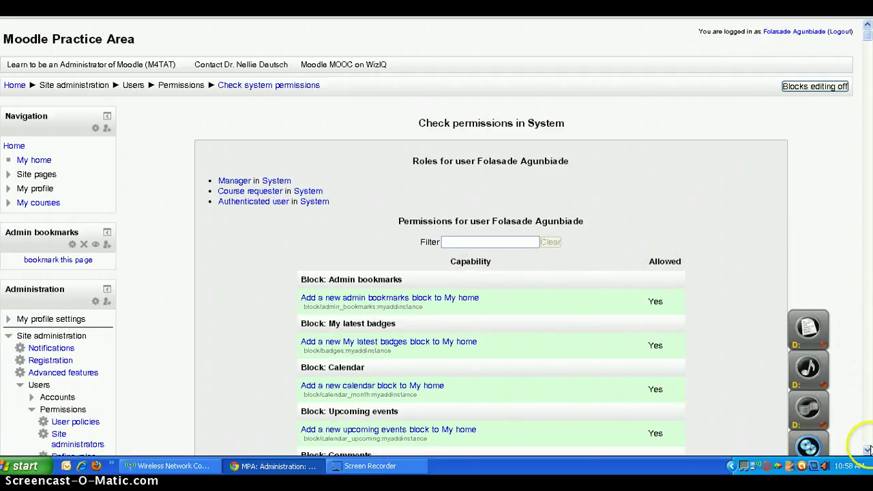
pyautogui.moveTo(867, 449); pyautogui.dragTo(867, 449)
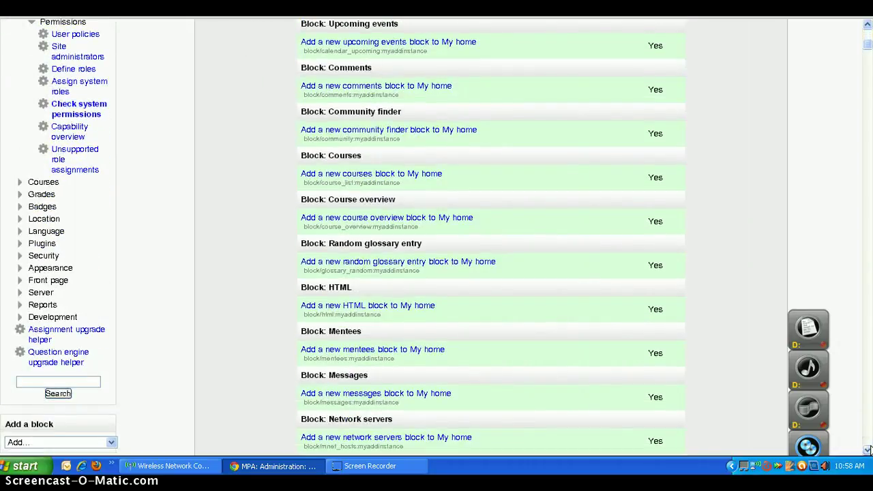
pyautogui.scroll(5, 848, 321)
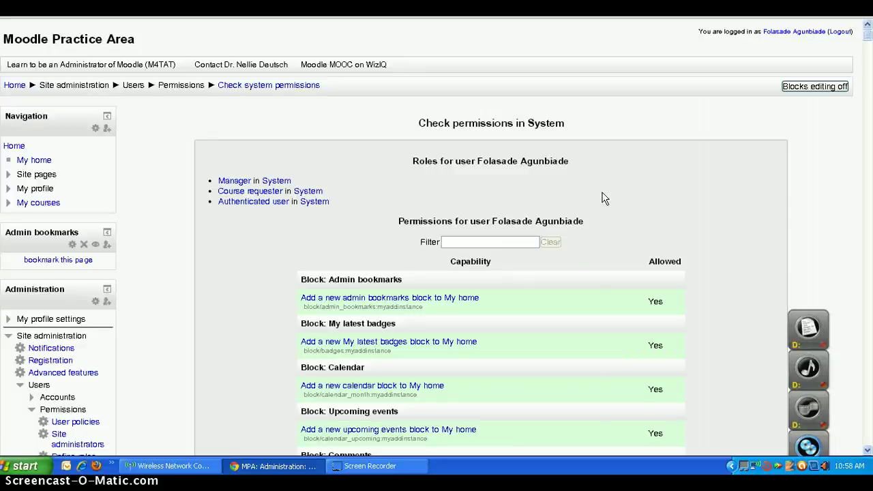
pyautogui.click(867, 450)
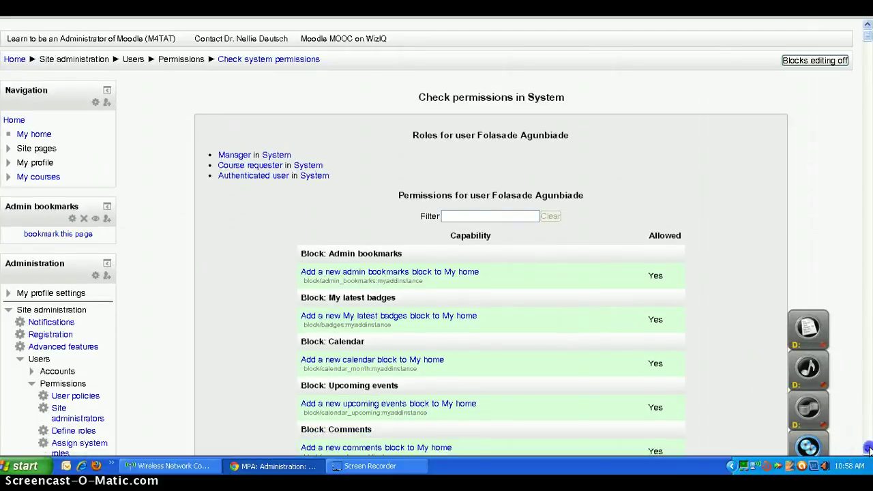
# Open the Capability overview page under the user permissions and review its report settings, including the capability and role lists.
pyautogui.scroll(-9, 867, 449)
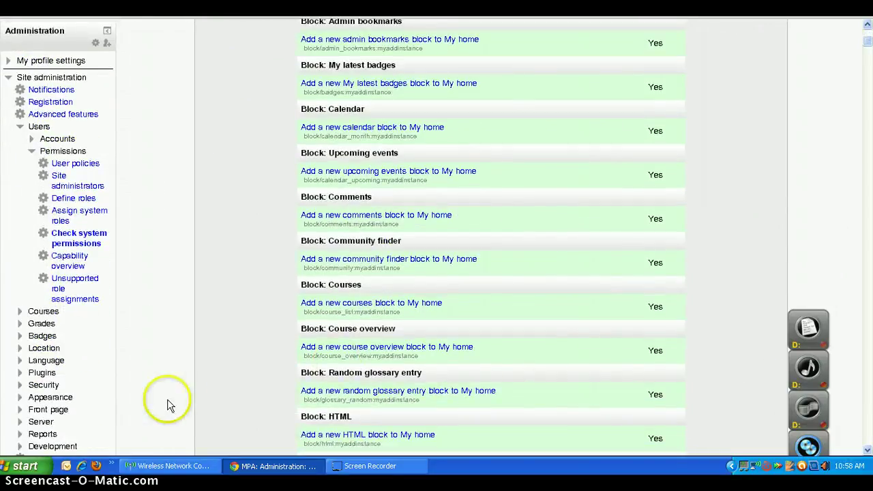
pyautogui.click(80, 256)
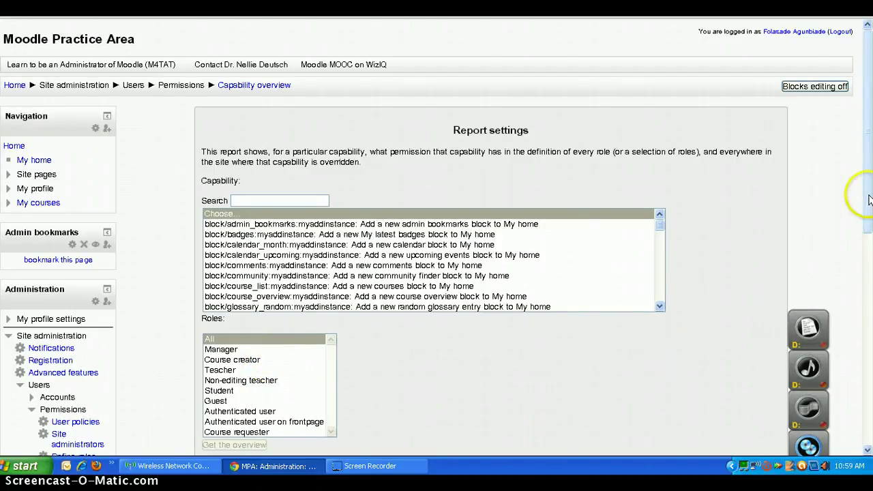
pyautogui.moveTo(869, 199)
pyautogui.mouseDown()
pyautogui.moveTo(869, 314)
pyautogui.moveTo(858, 194)
pyautogui.mouseUp()
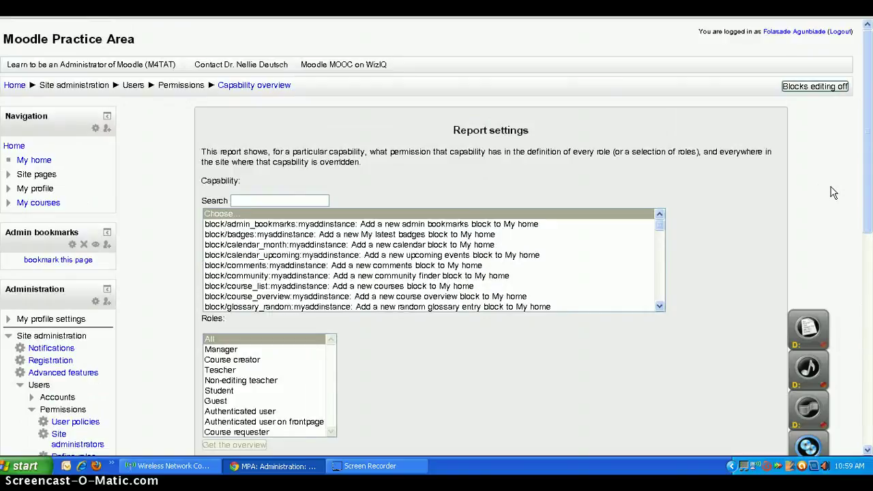
pyautogui.scroll(-3, 832, 193)
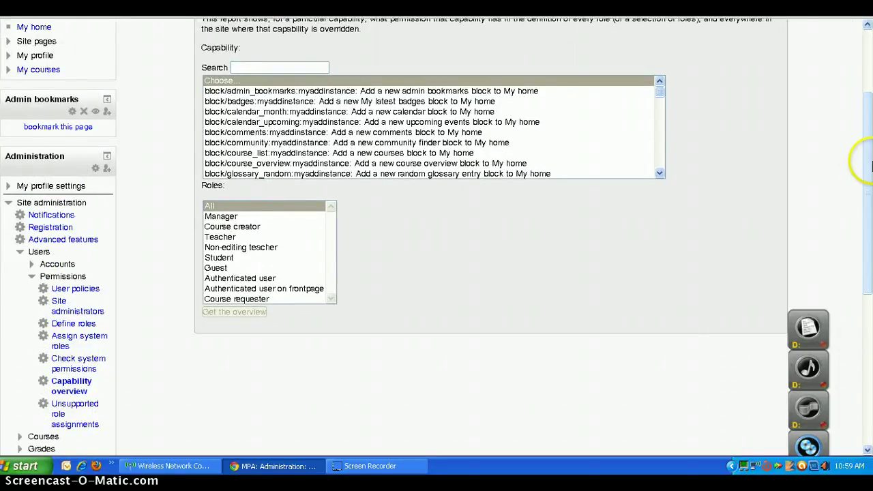
pyautogui.click(869, 164)
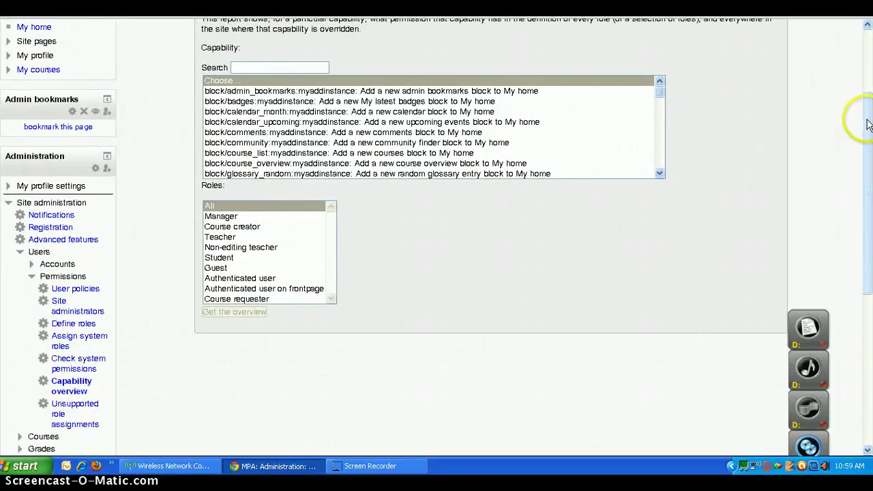
pyautogui.moveTo(867, 124); pyautogui.dragTo(867, 61)
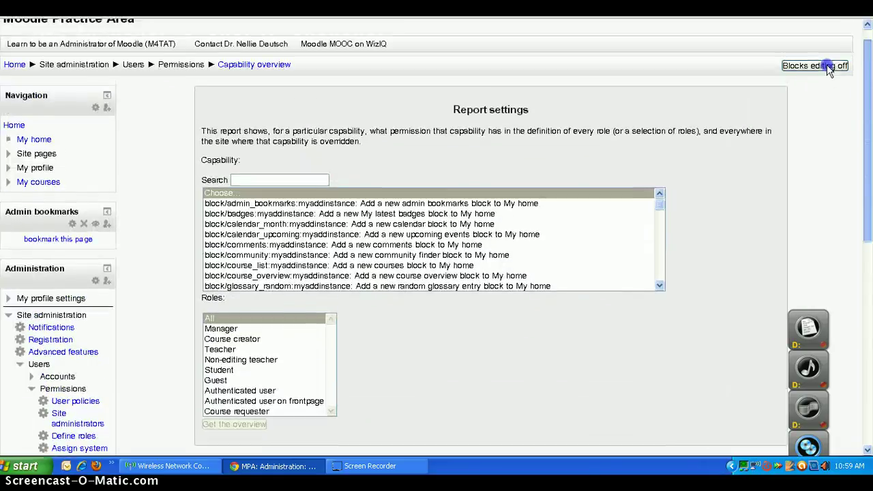